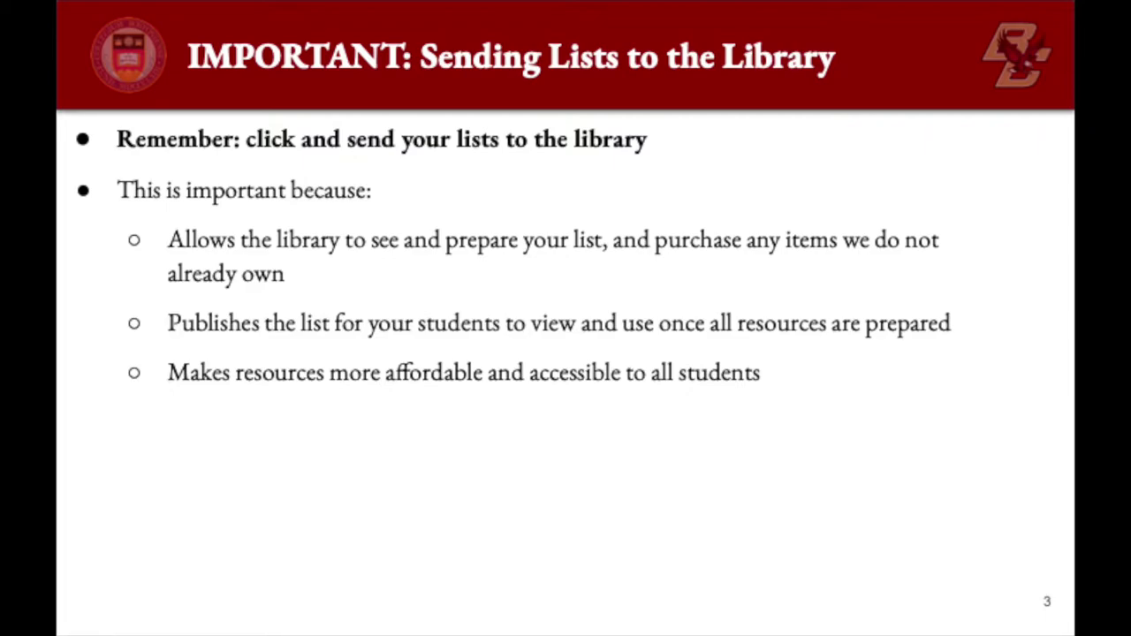
Step: Advance to slide 4 on reaching Course Resources, then switch to the LIBS503X Canvas course
key(Right)
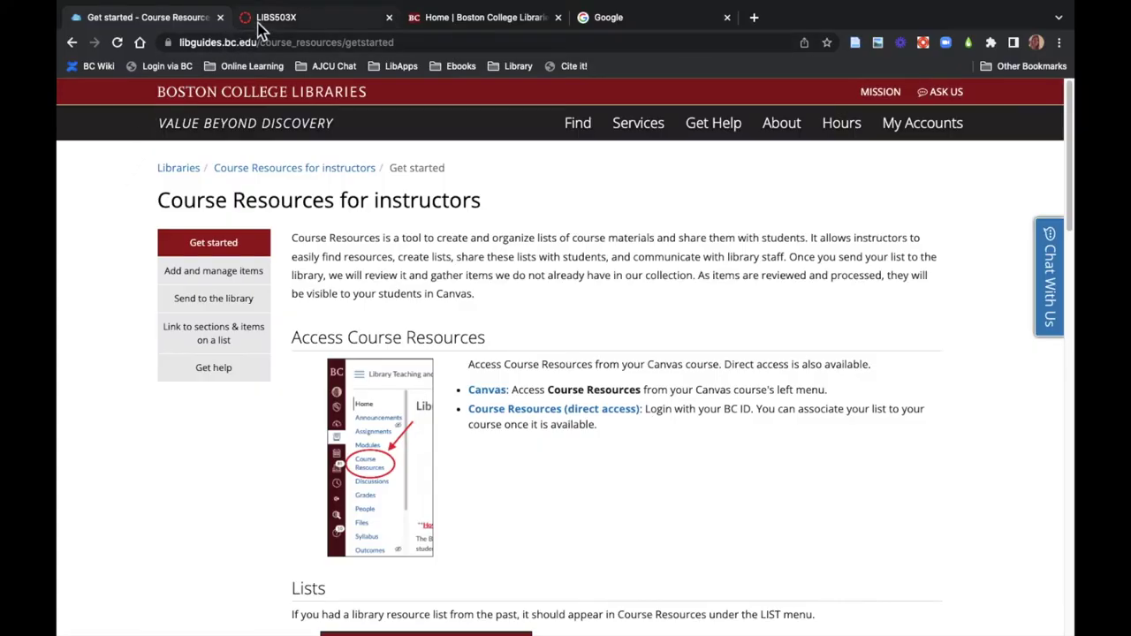
click(265, 18)
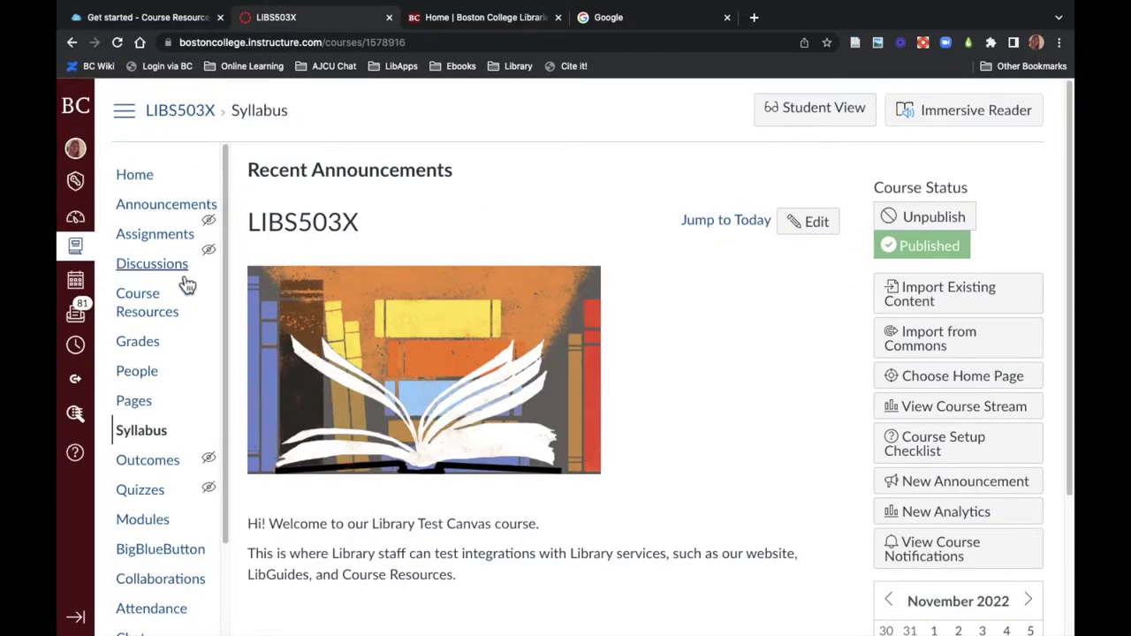
Step: Open Course Resources in the LIBS503X course and start a new reading list
click(145, 314)
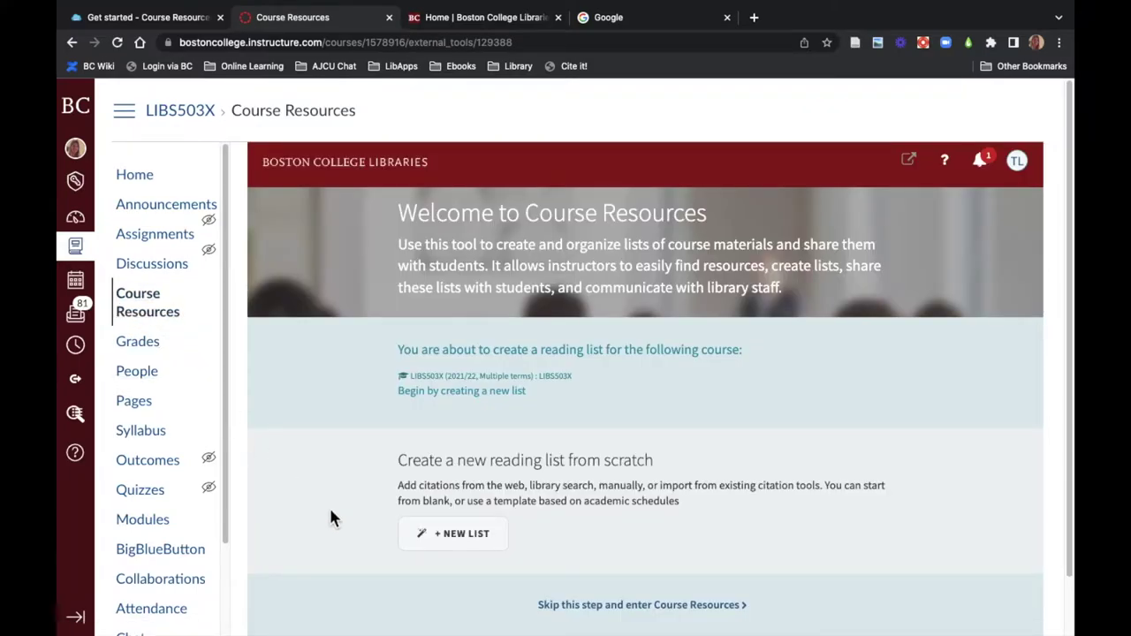
click(469, 540)
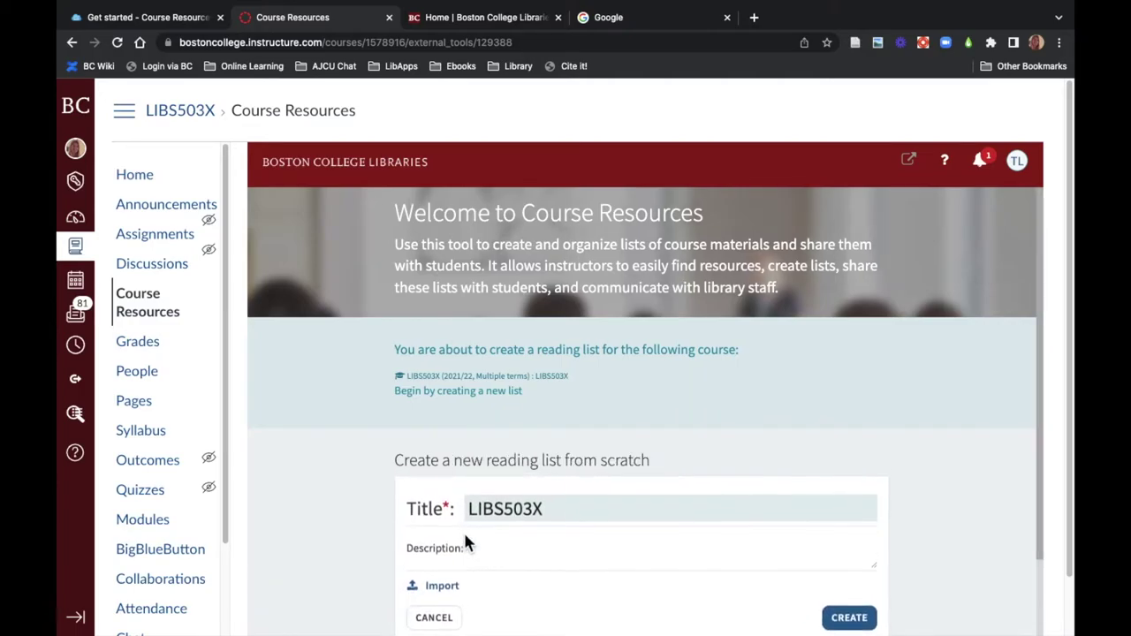
Step: Create the LIBS503X list with the 'Weekly, 14 weeks' template, then expand Collaborators and Library Discussion
click(844, 618)
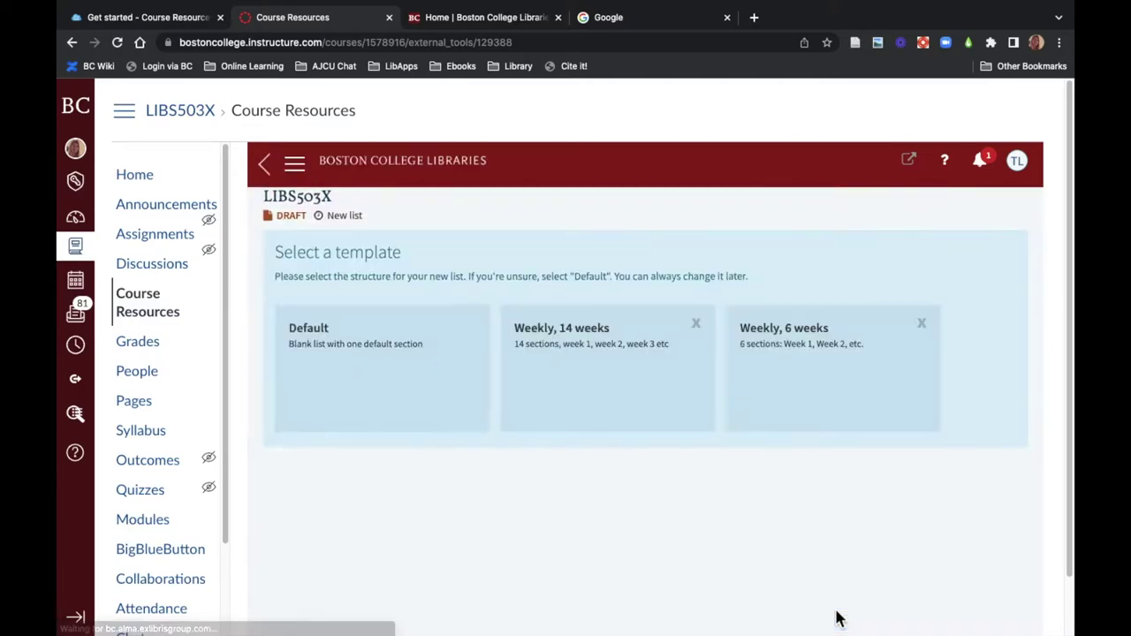
click(530, 411)
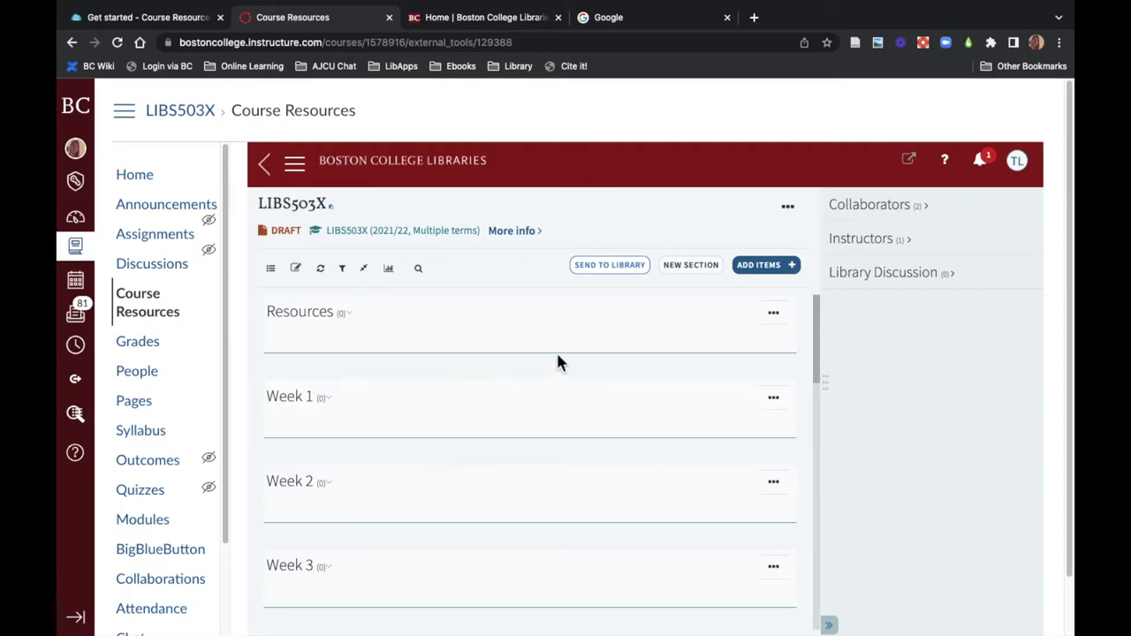
click(860, 209)
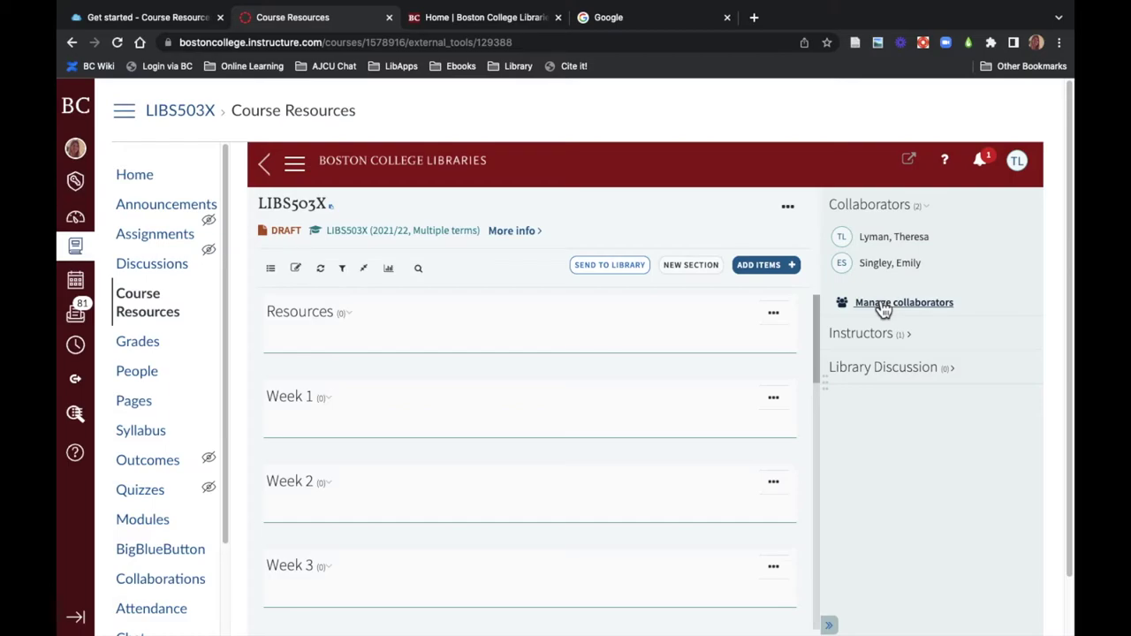
click(891, 371)
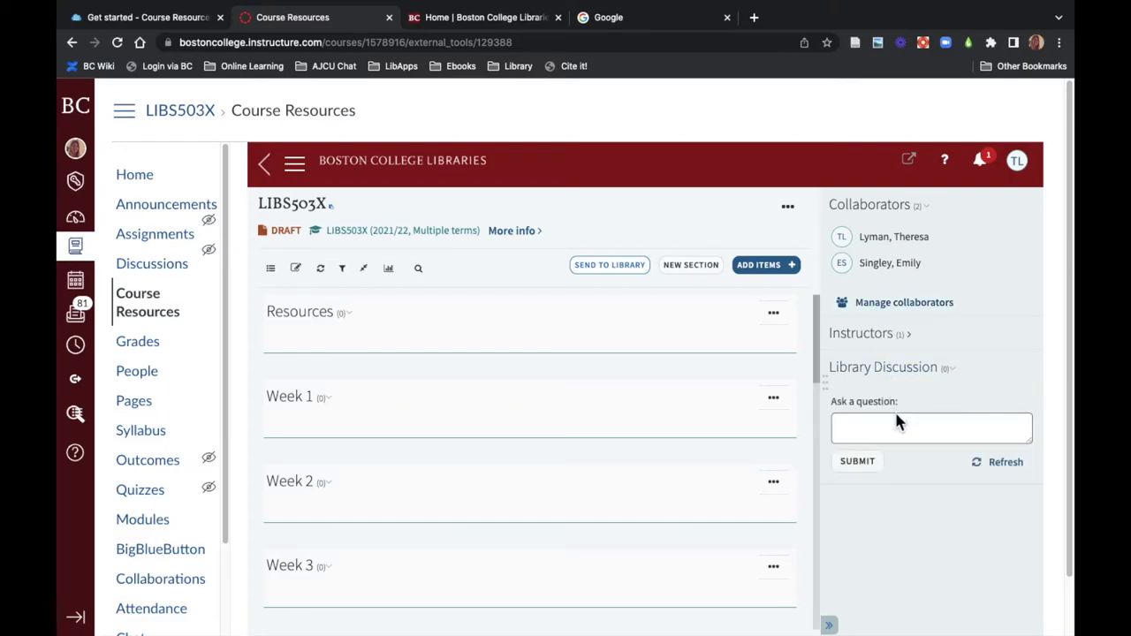
click(896, 422)
Step: Search the Boston College Libraries catalog for 'just mercy' and open the book record
click(512, 25)
click(480, 229)
text(jus)
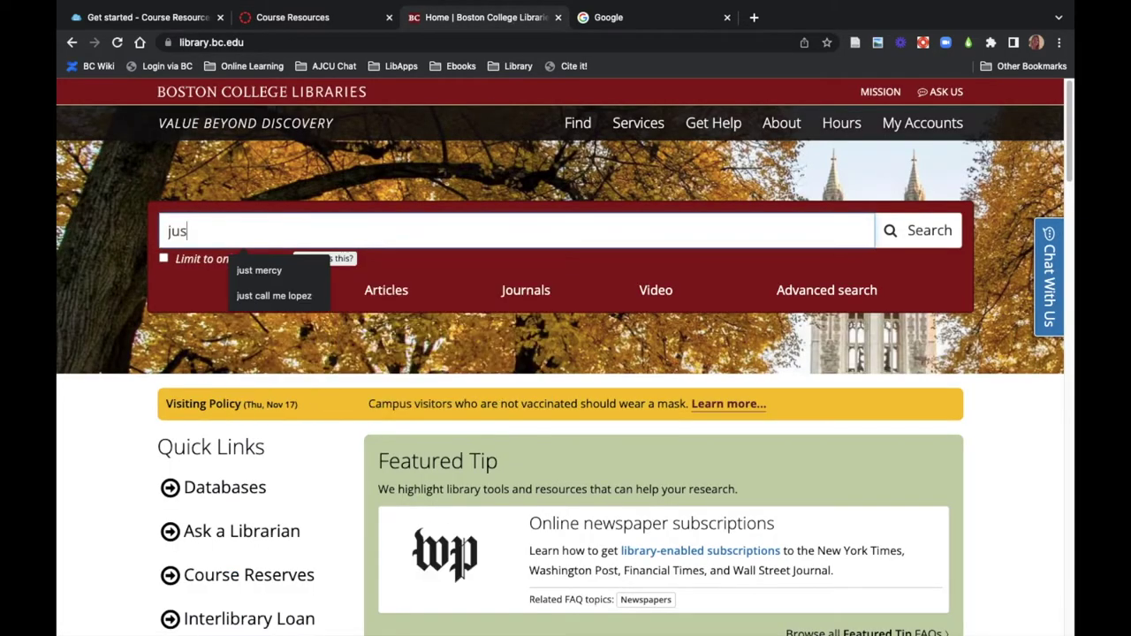
text(t mercy)
key(Return)
scroll(318, 437, down, 2)
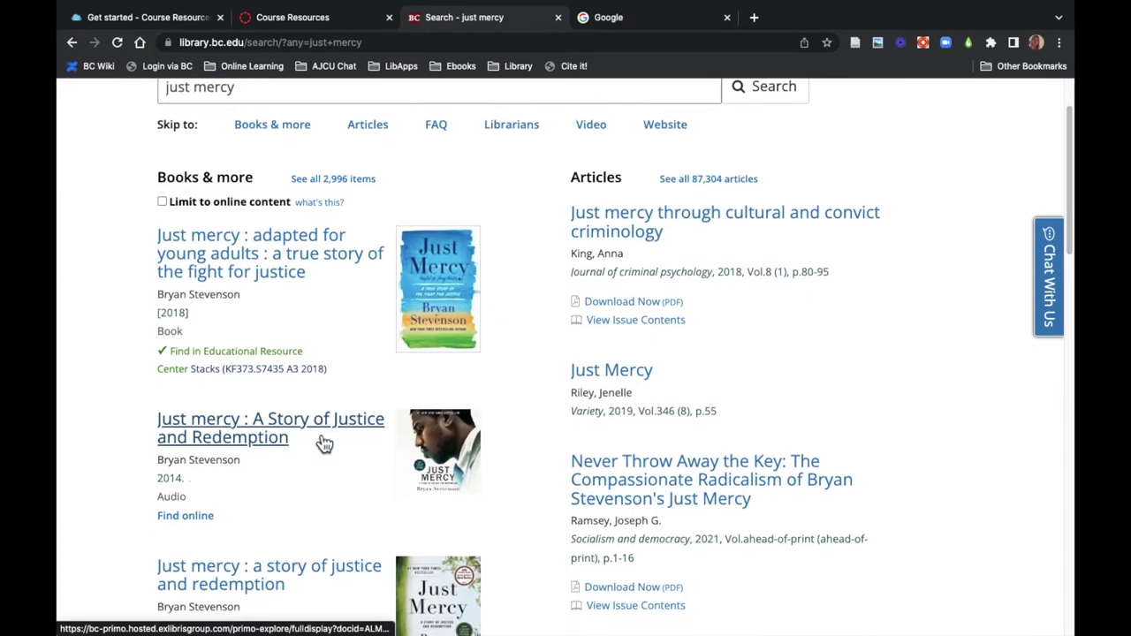
scroll(319, 442, down, 2)
click(320, 442)
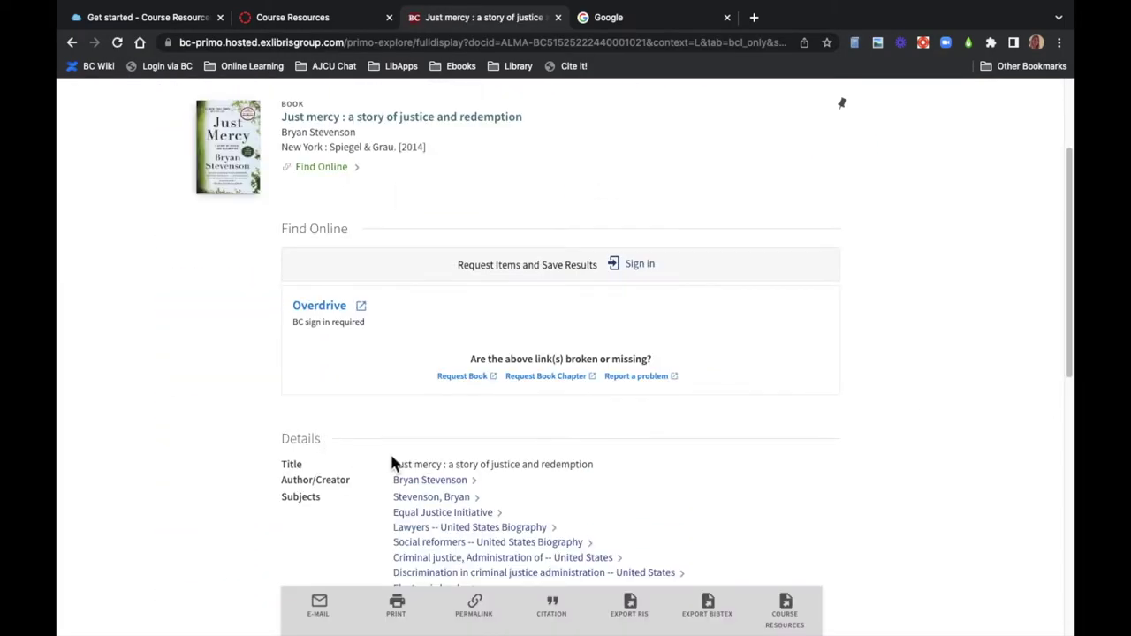
Step: Sign in to Course Resources and target the LIBS503X list's Week 1 section
click(806, 624)
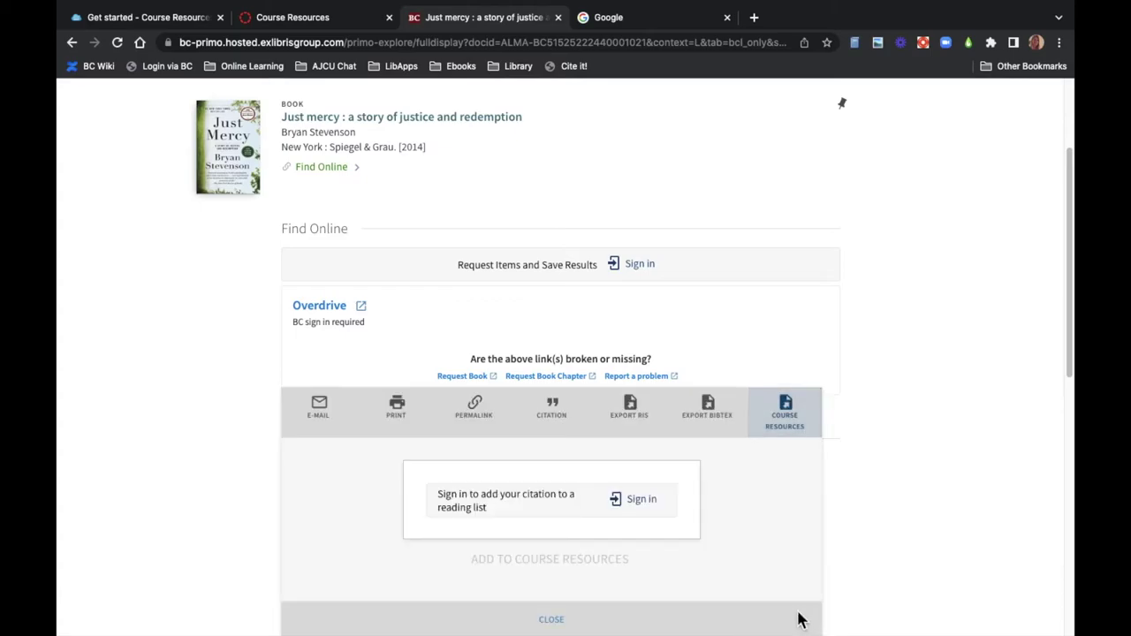
click(656, 513)
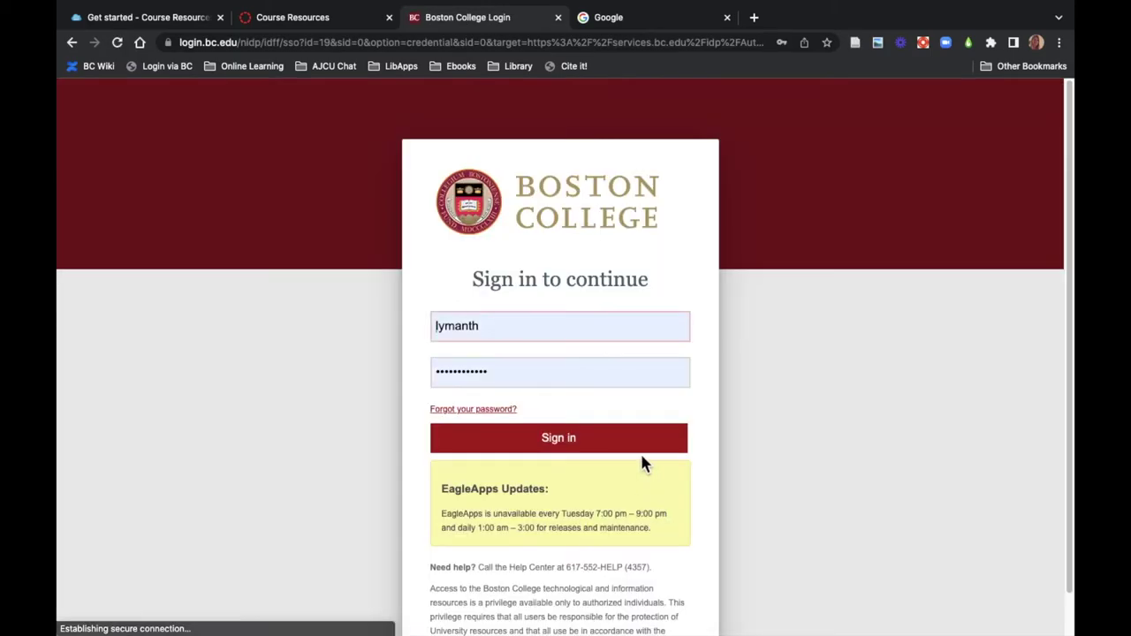
click(641, 449)
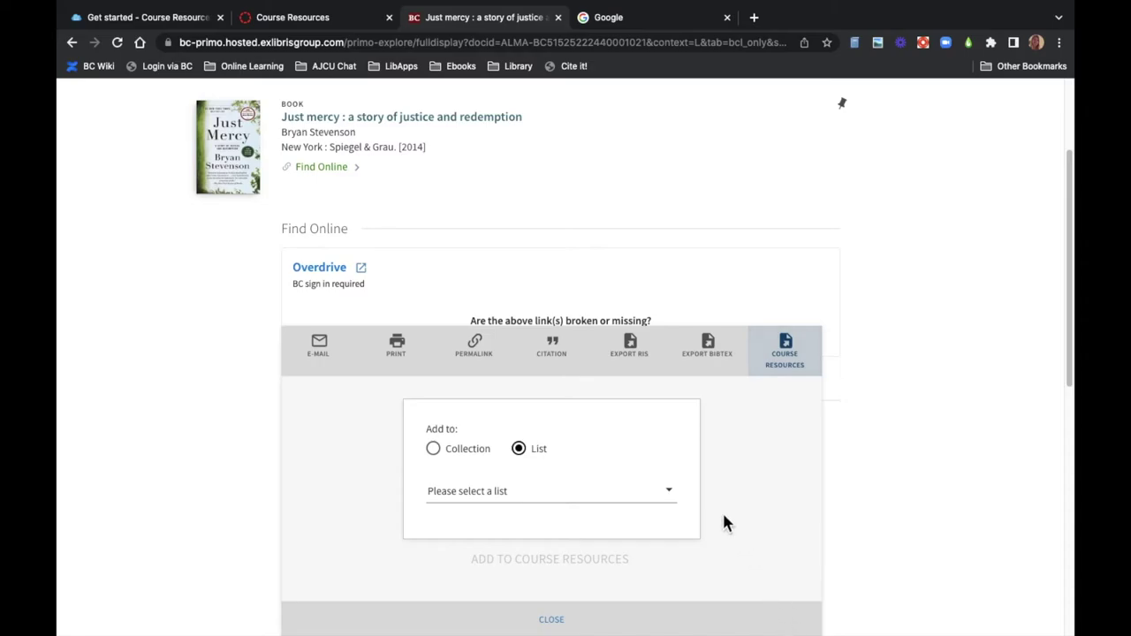
click(671, 495)
drag(693, 515, 689, 560)
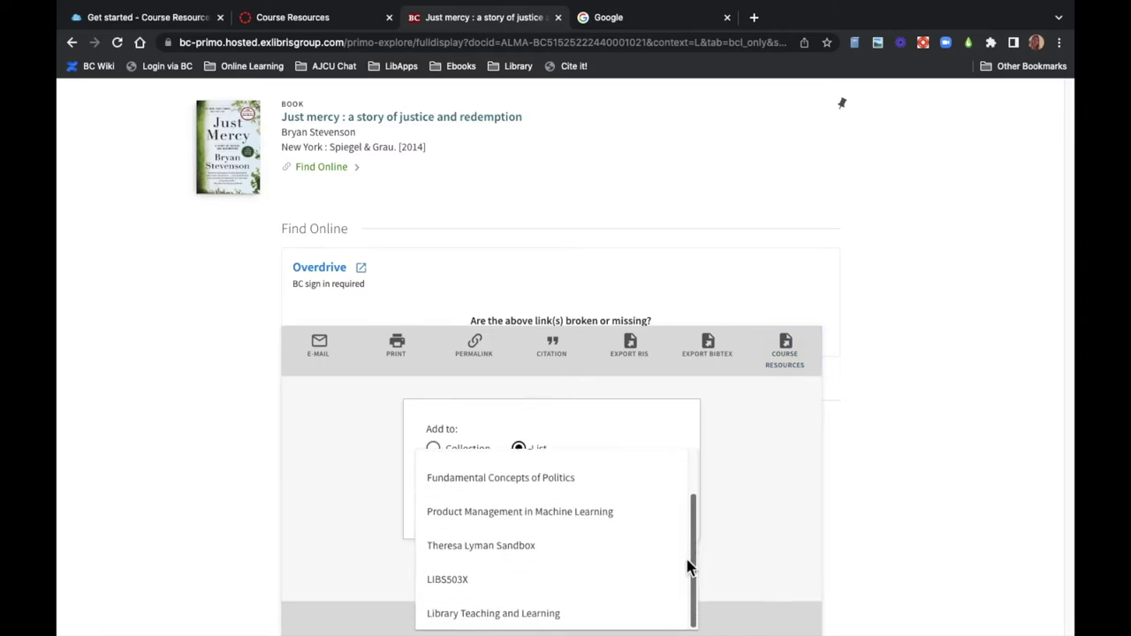
click(566, 581)
click(657, 511)
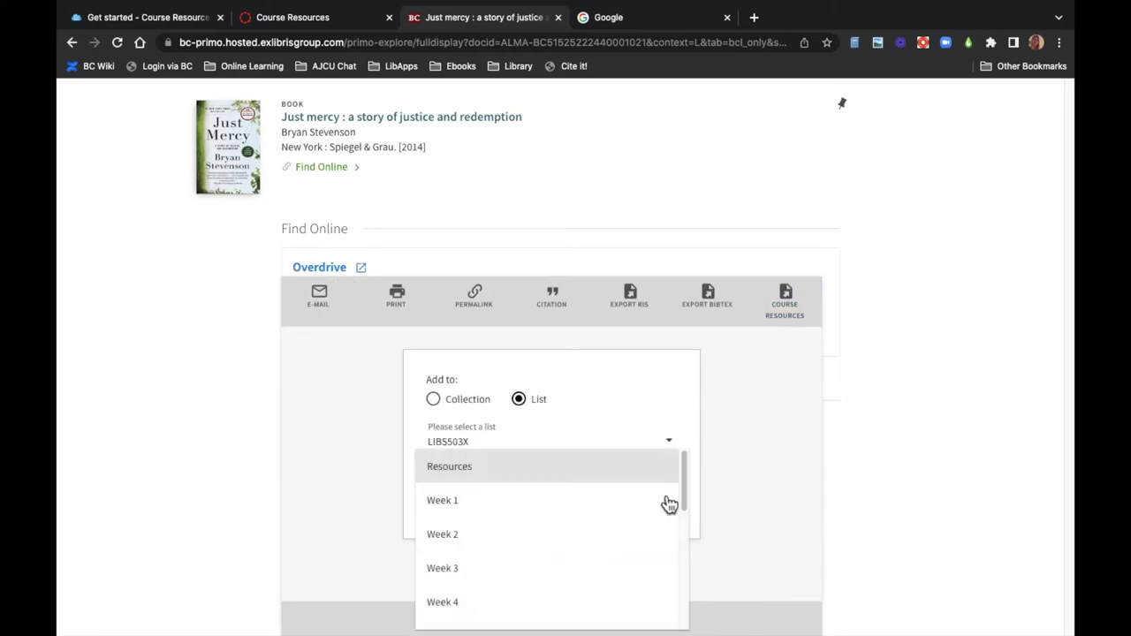
click(480, 501)
Step: Add Just Mercy to LIBS503X and refresh the reading list to show it
click(492, 545)
click(293, 17)
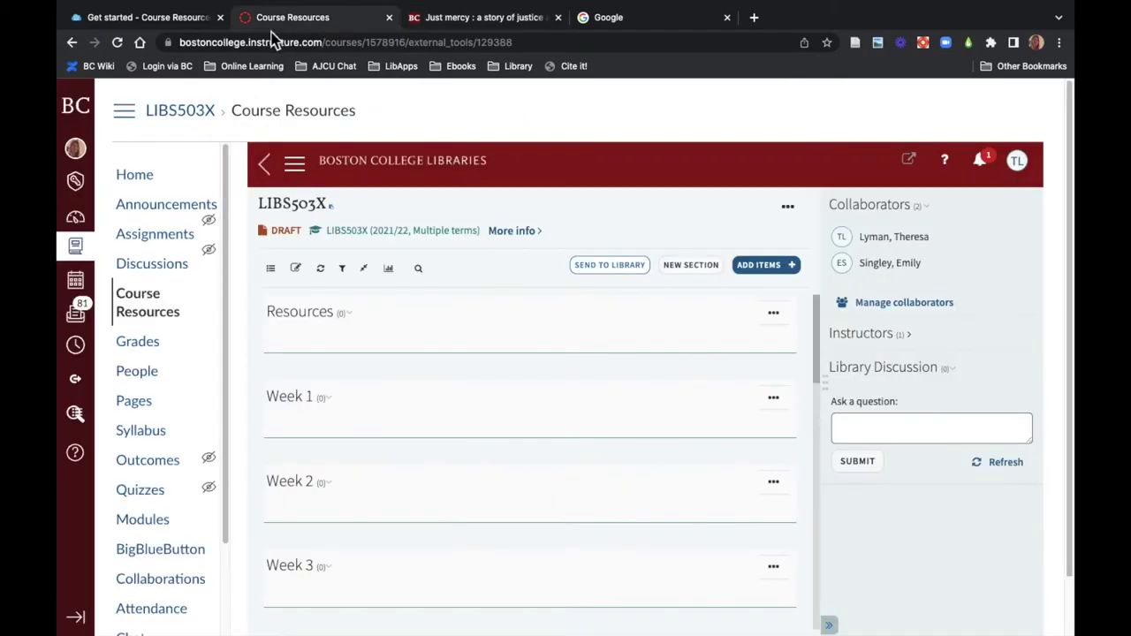
click(117, 43)
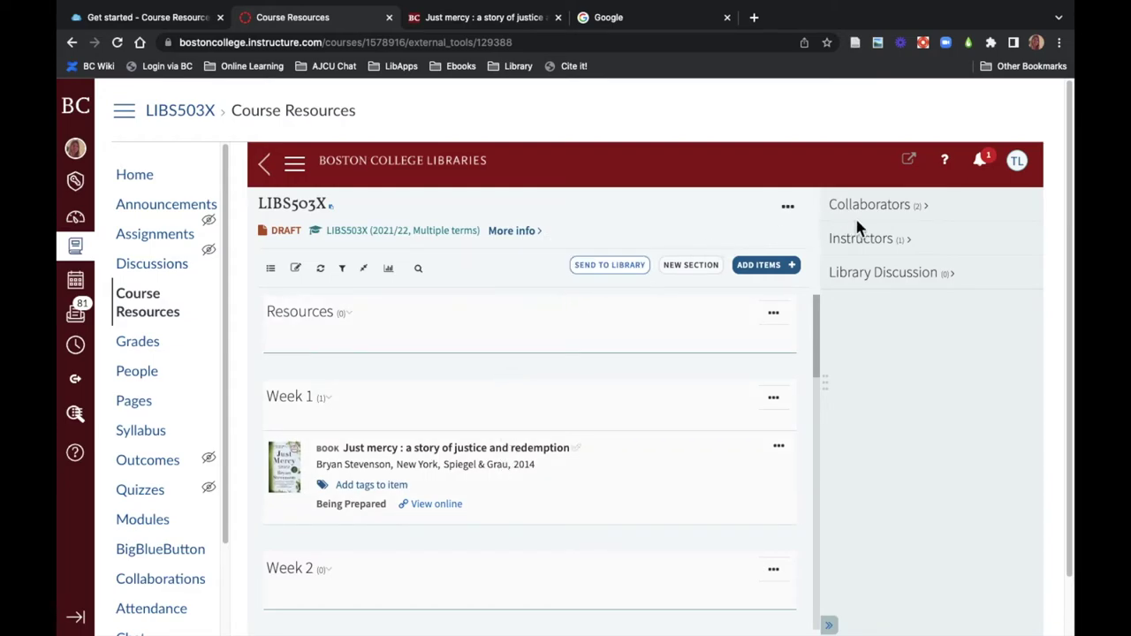
Step: Drag the Cite It! bookmarklet onto the bookmarks bar, then go to Google search
click(1021, 173)
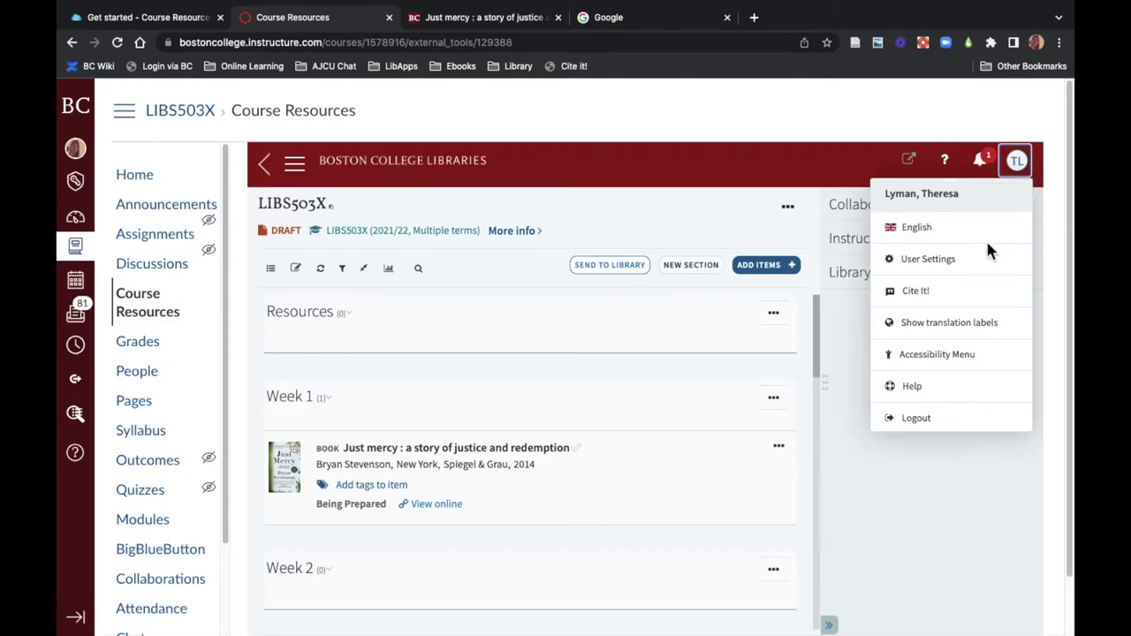
click(930, 294)
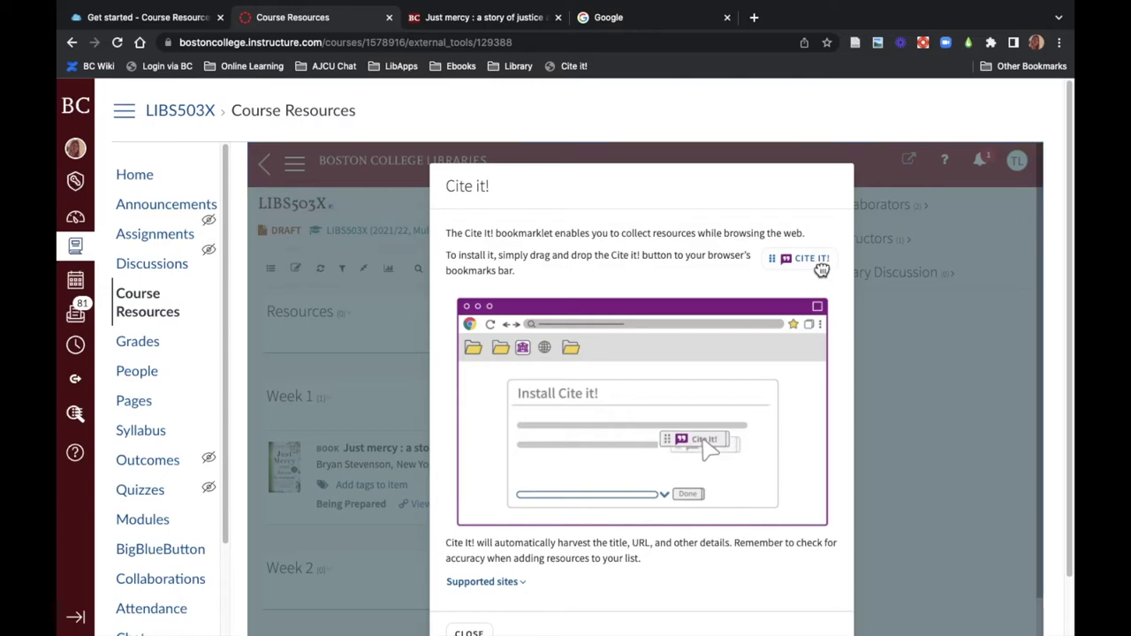
drag(818, 259, 733, 66)
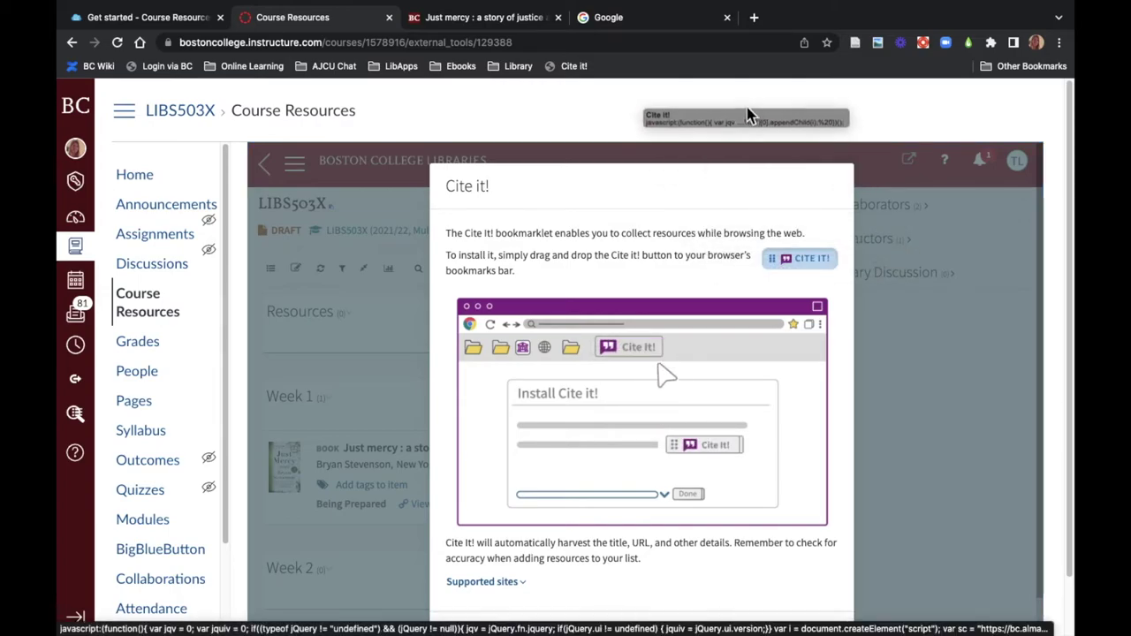
click(607, 17)
click(530, 313)
Step: Search Google for 'odder' and capture its Amazon page with Cite It!
text(od)
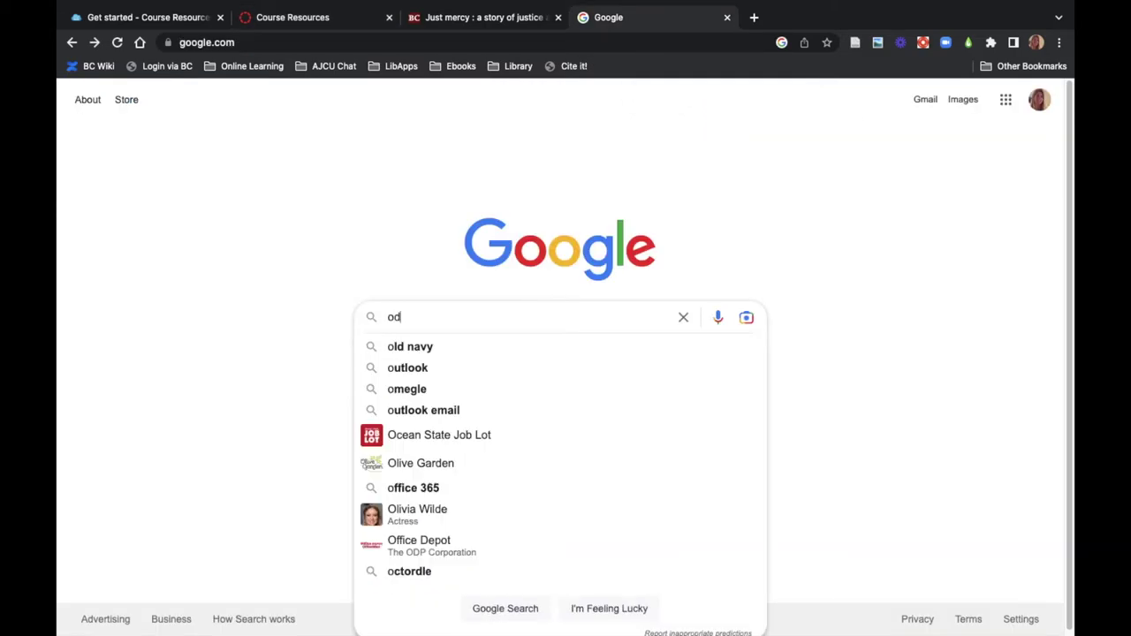
text(der)
key(Return)
click(426, 244)
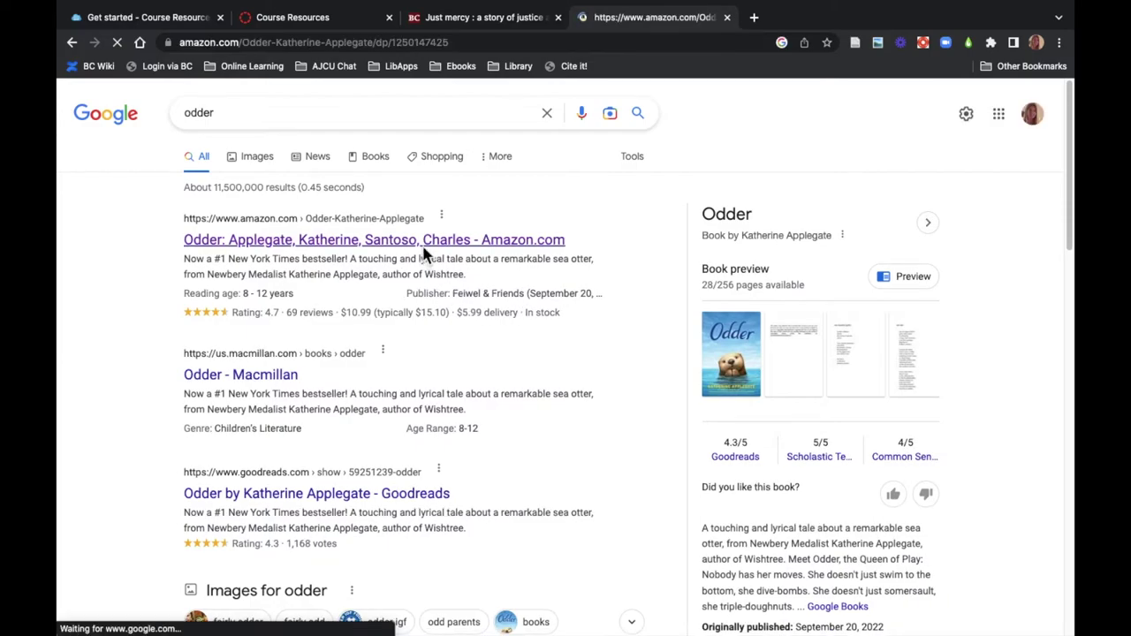
click(575, 67)
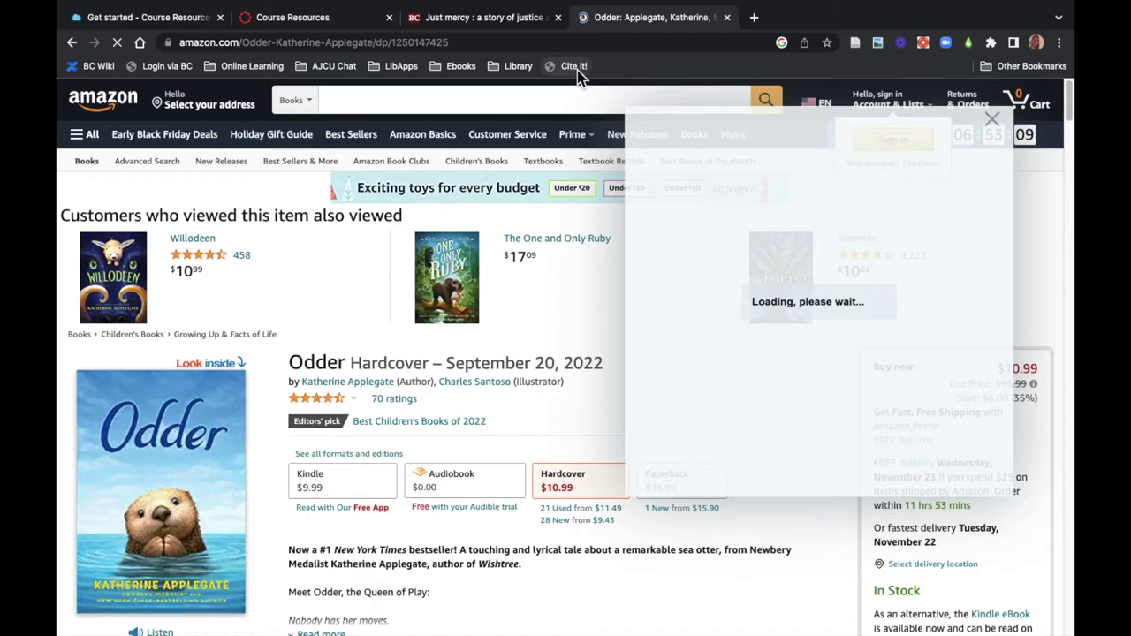
Step: Add Odder to the LIBS503X list's Resources section, then return to Course Resources
drag(998, 257, 1003, 415)
click(954, 428)
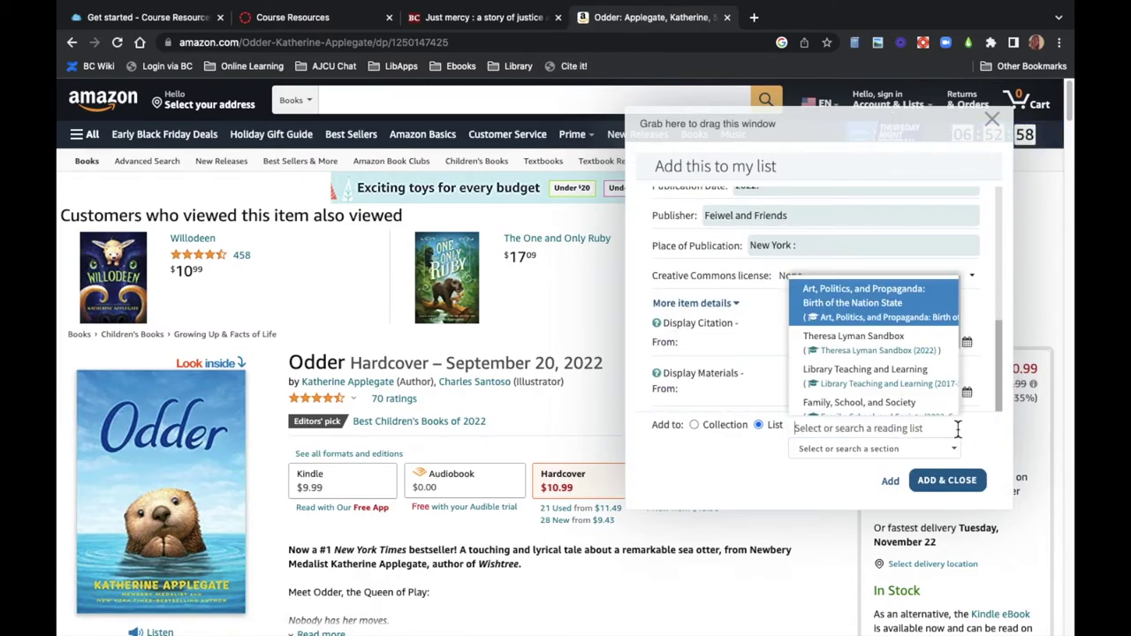
scroll(958, 389, down, 1)
click(884, 380)
click(870, 448)
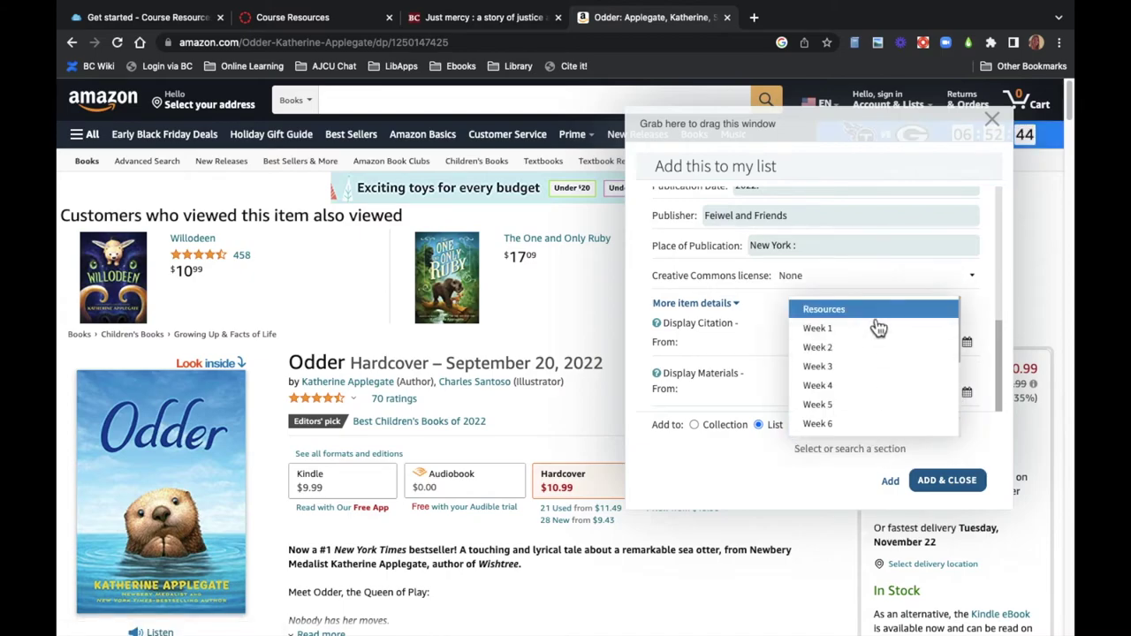
click(870, 307)
click(946, 480)
click(292, 16)
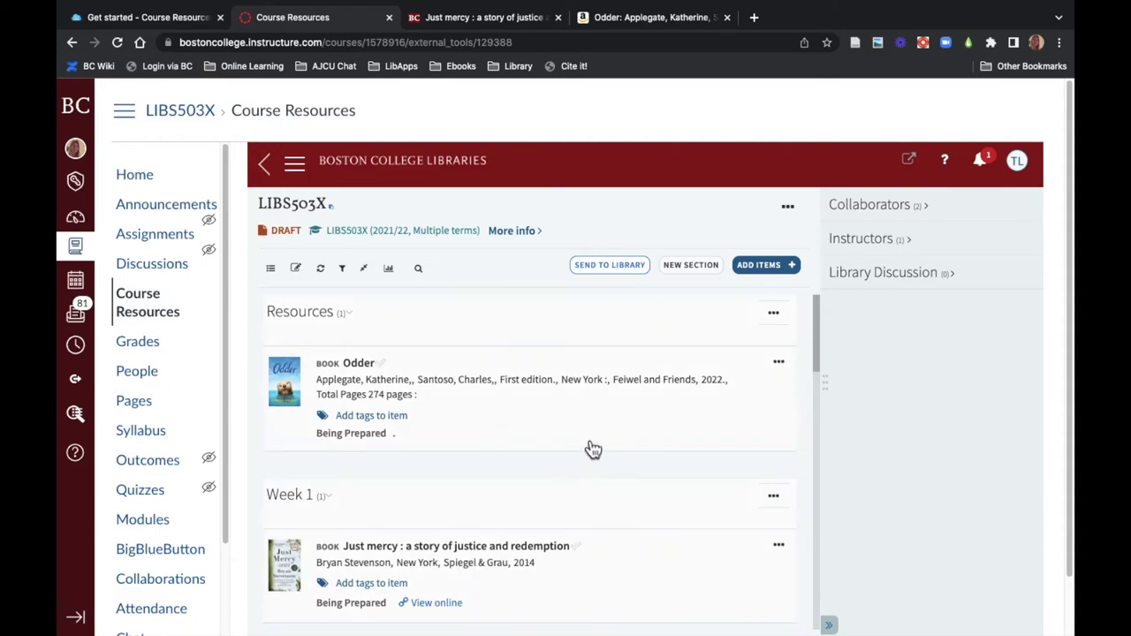
click(761, 272)
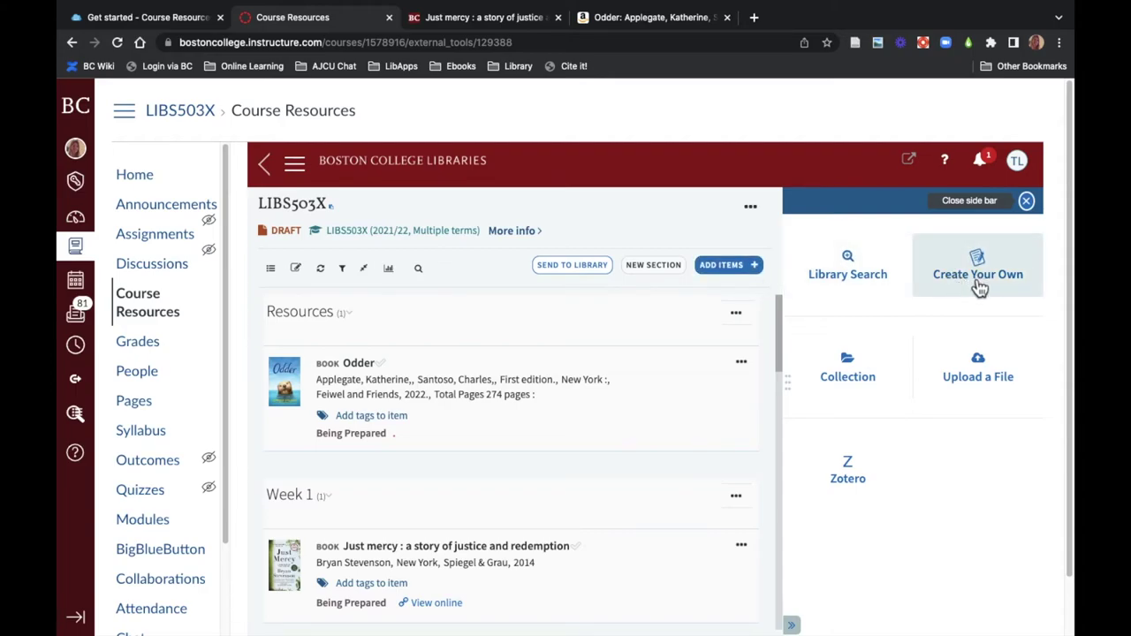
key(Escape)
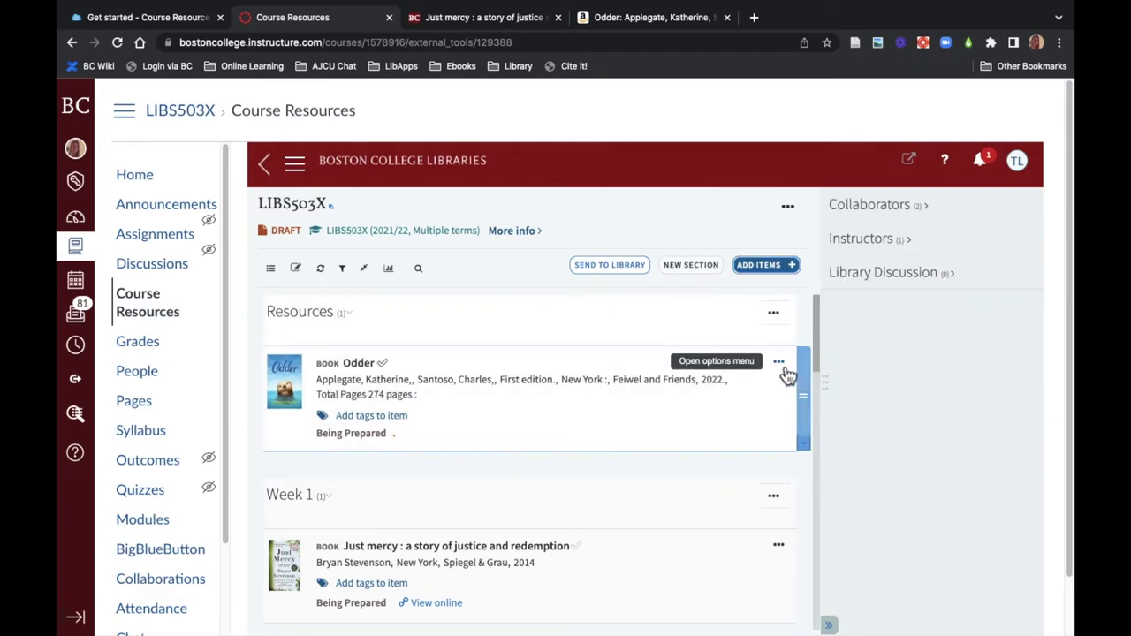
click(782, 372)
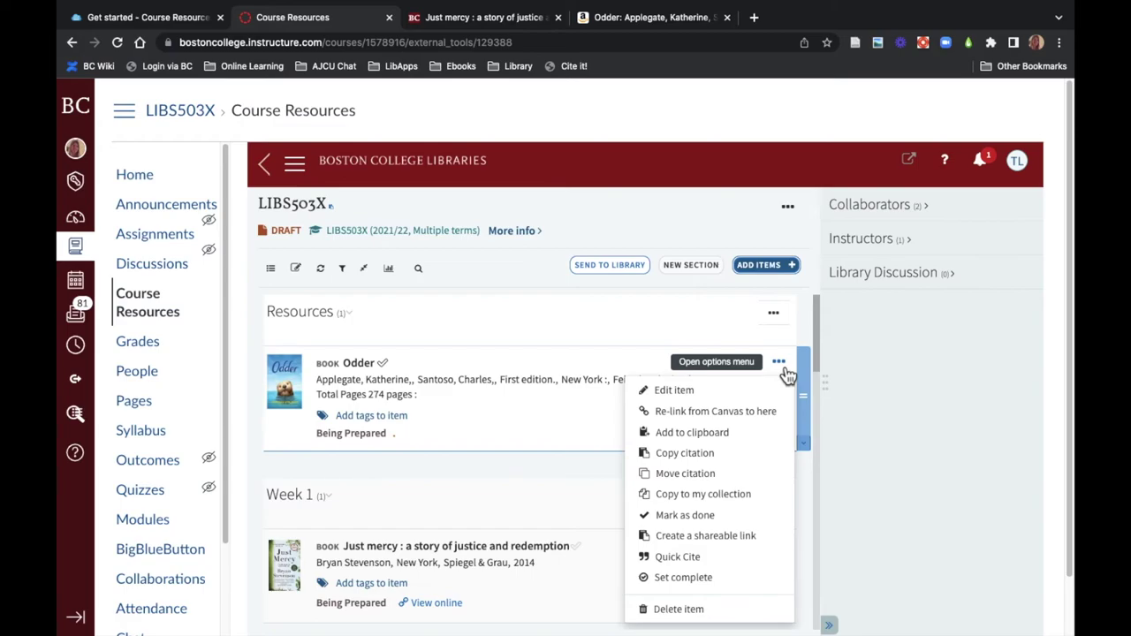
click(780, 363)
click(773, 314)
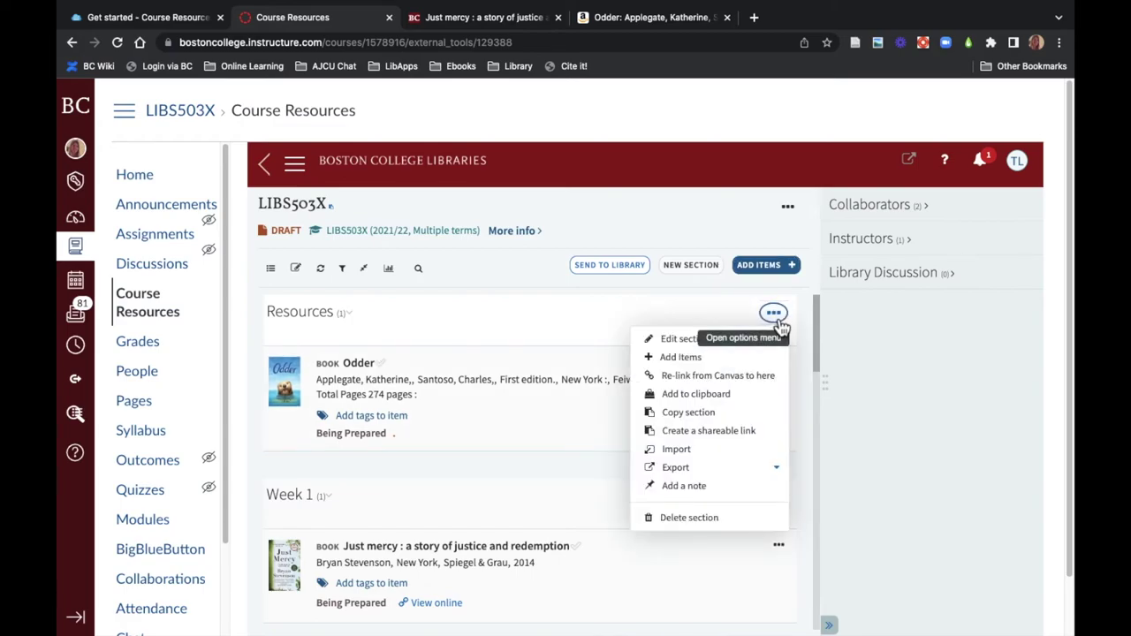
click(778, 320)
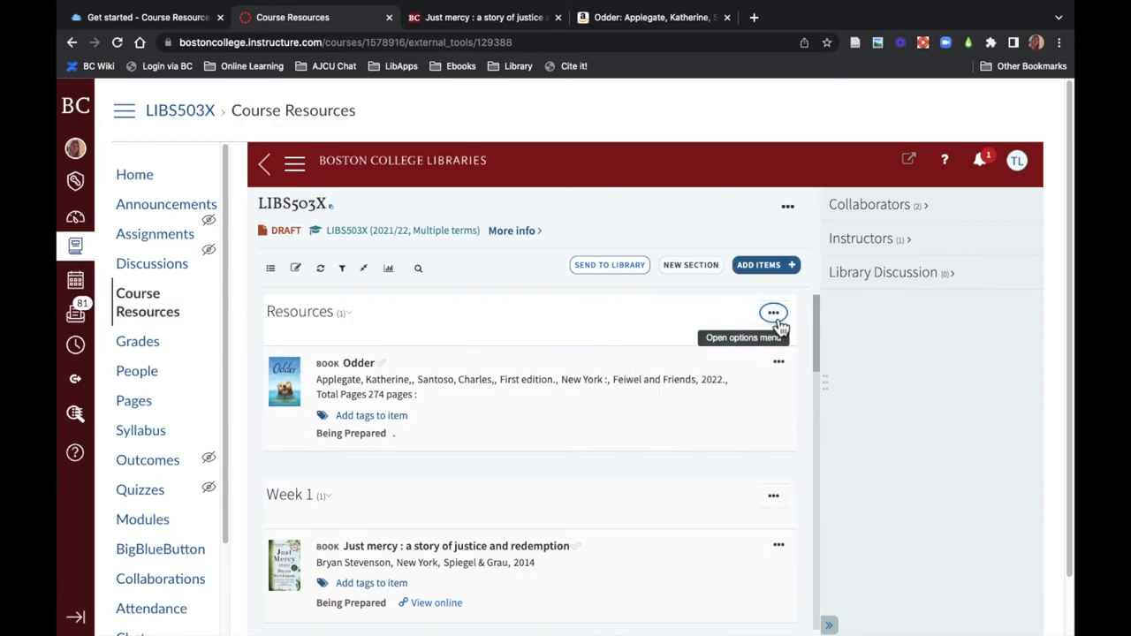
Step: Send LIBS503X to the library, then expand Library Discussion and focus the question field
click(611, 275)
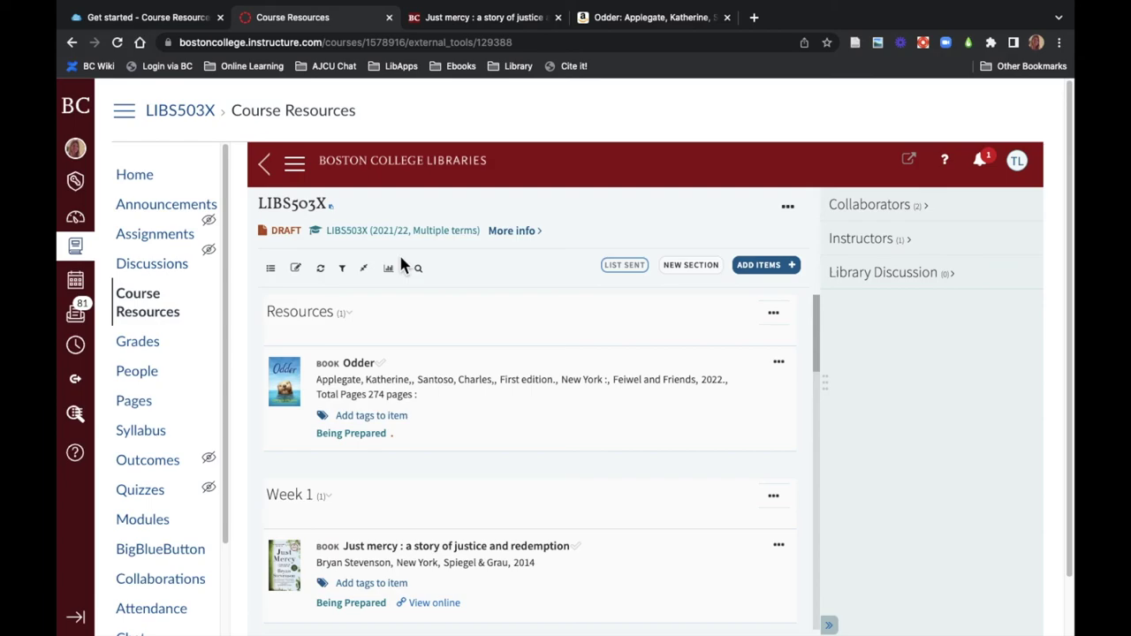
click(849, 281)
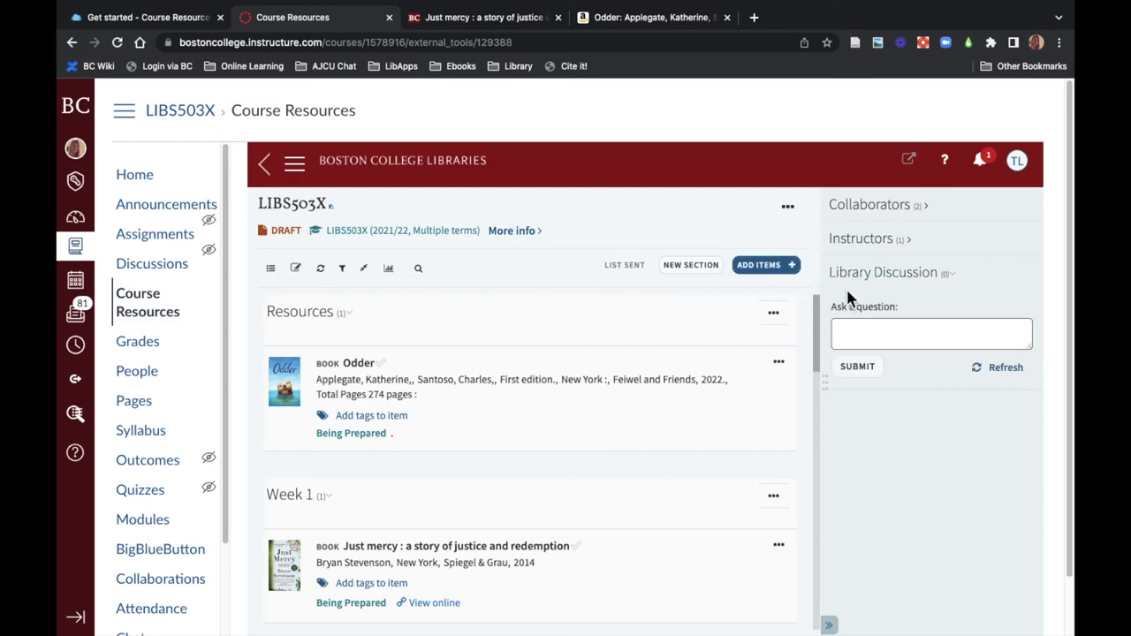
click(853, 328)
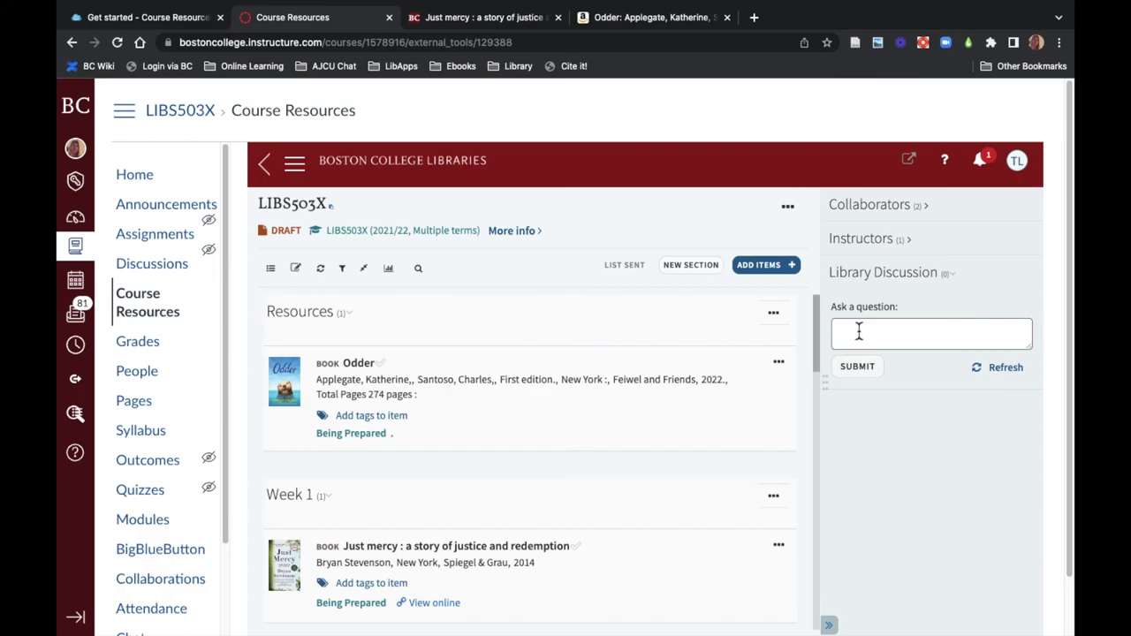